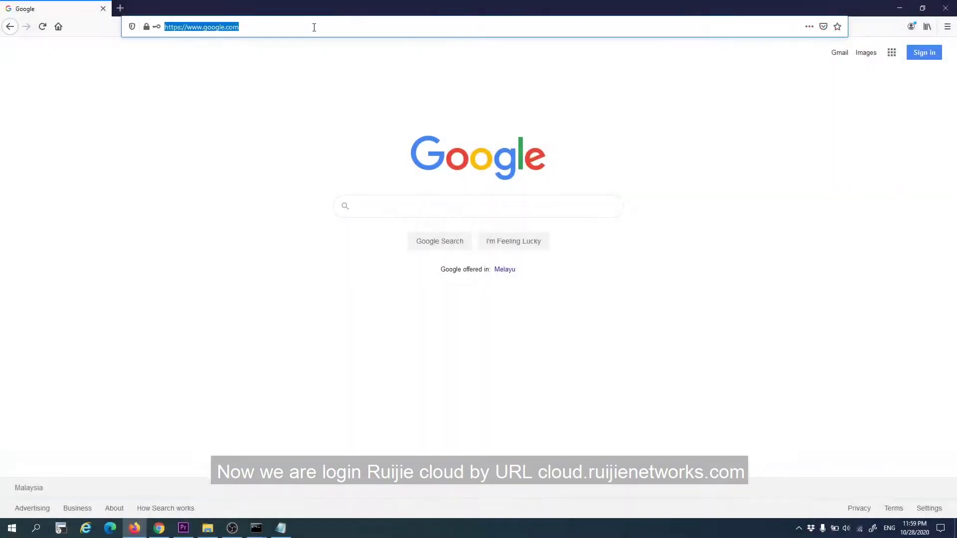
# Step: Sign in to Ruijie Cloud at cloud.ruijienetworks.com and dismiss the new version notice
pyautogui.write('cloud.r')
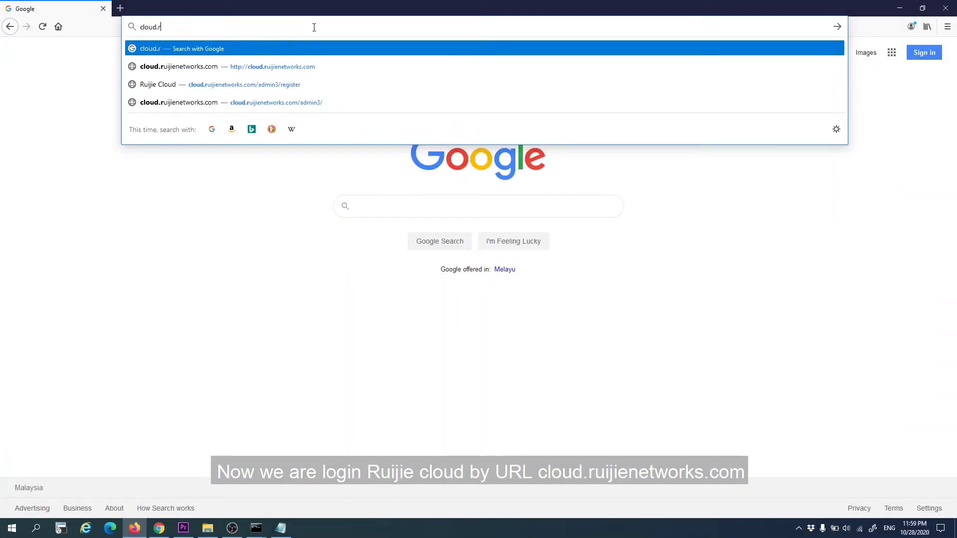
pyautogui.click(307, 64)
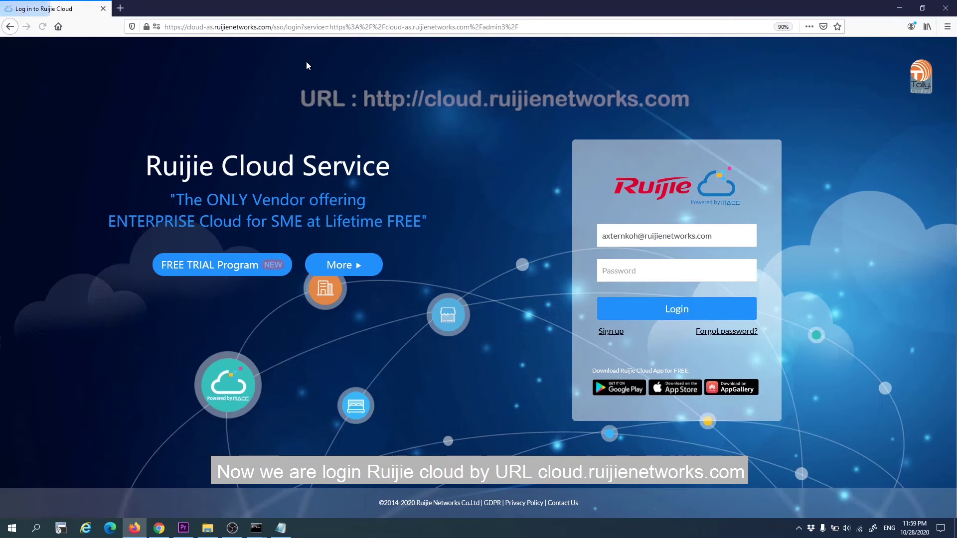
pyautogui.click(601, 270)
pyautogui.write('********')
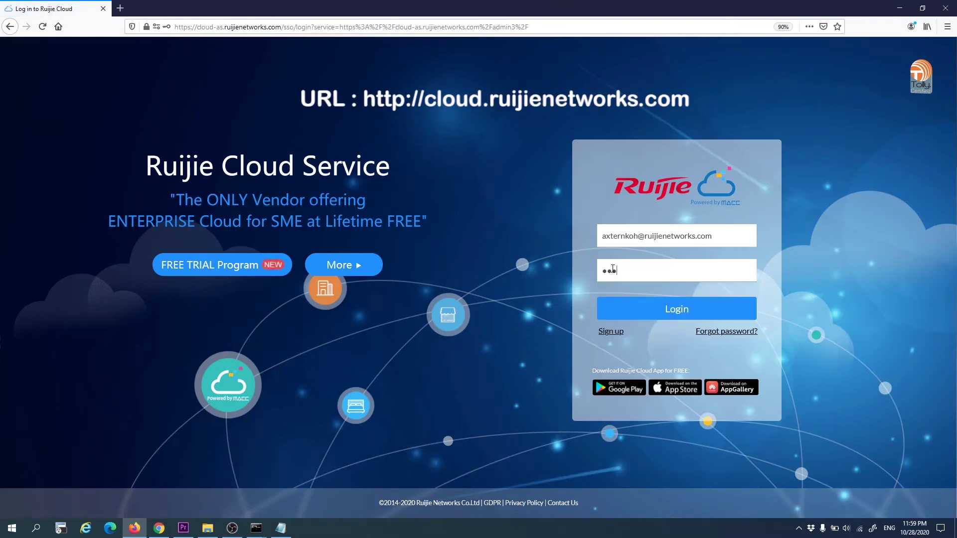
pyautogui.click(687, 310)
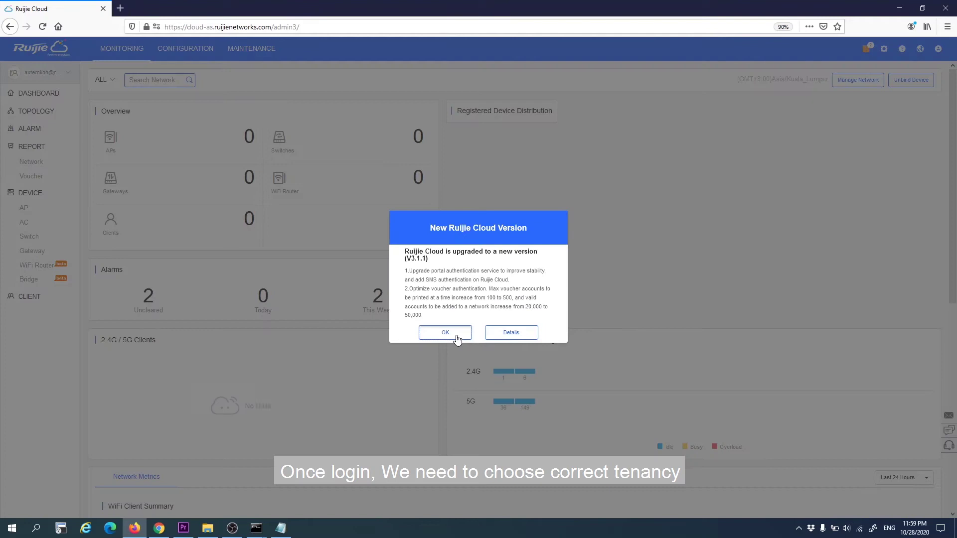
pyautogui.click(457, 339)
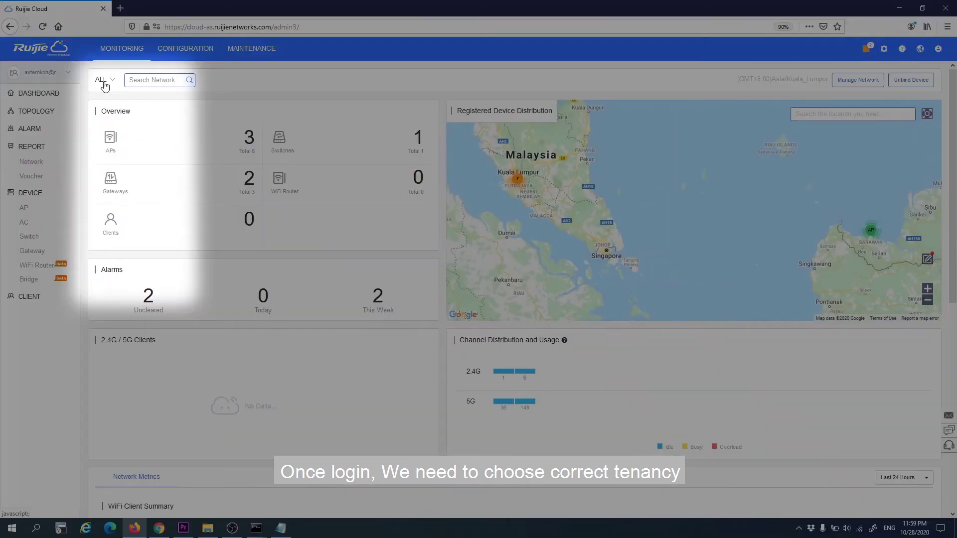
# Step: Pick the network, select the gateway under Device > Gateway, and launch its eWeb in a new tab
pyautogui.click(103, 80)
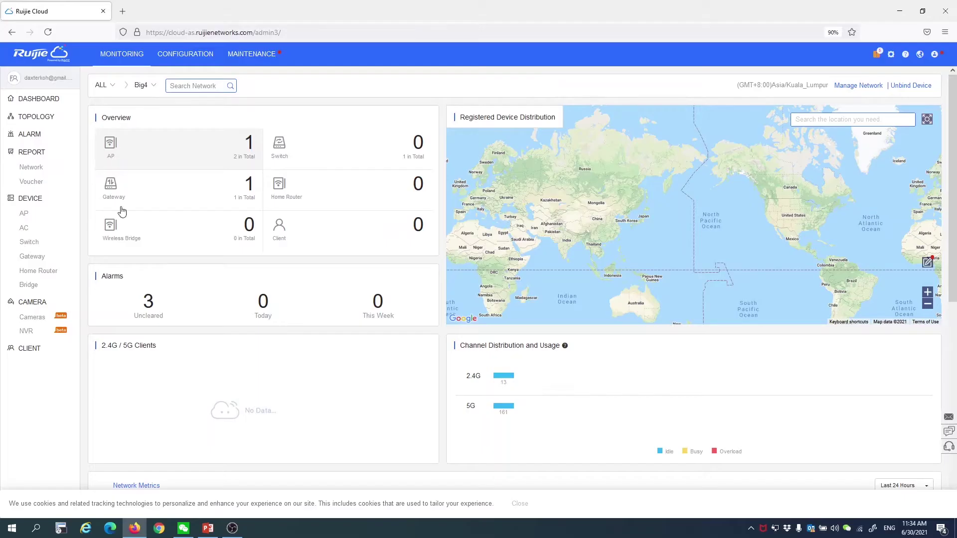
pyautogui.click(31, 257)
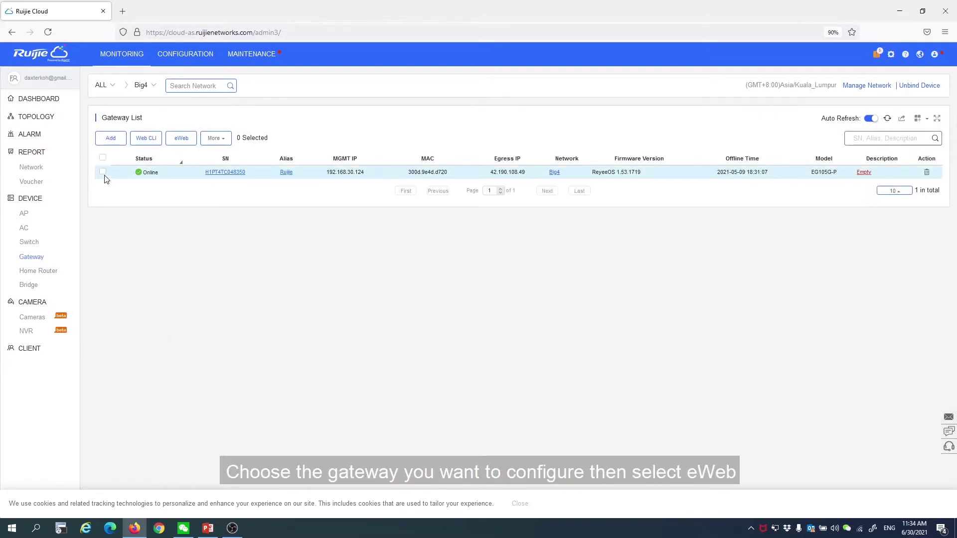
pyautogui.click(103, 173)
pyautogui.click(187, 144)
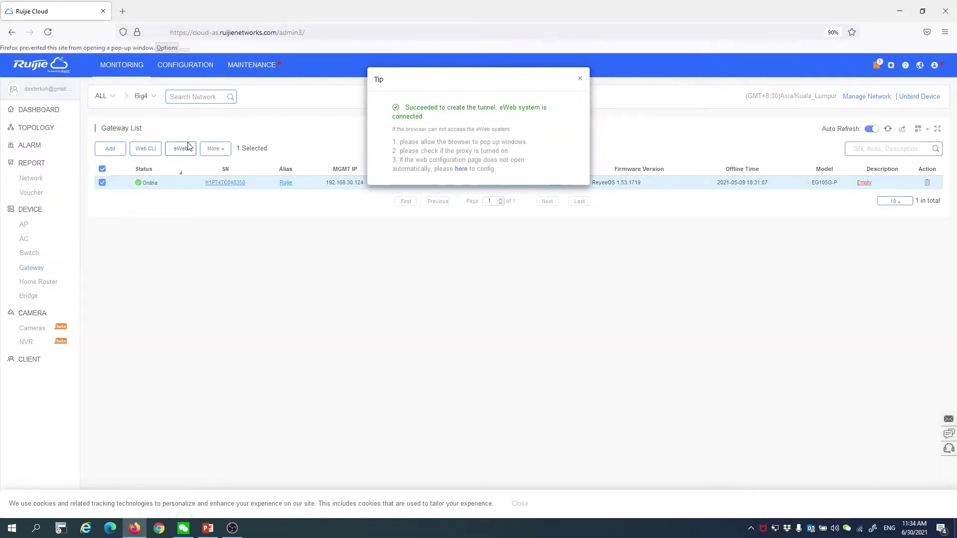
pyautogui.click(209, 50)
pyautogui.click(240, 117)
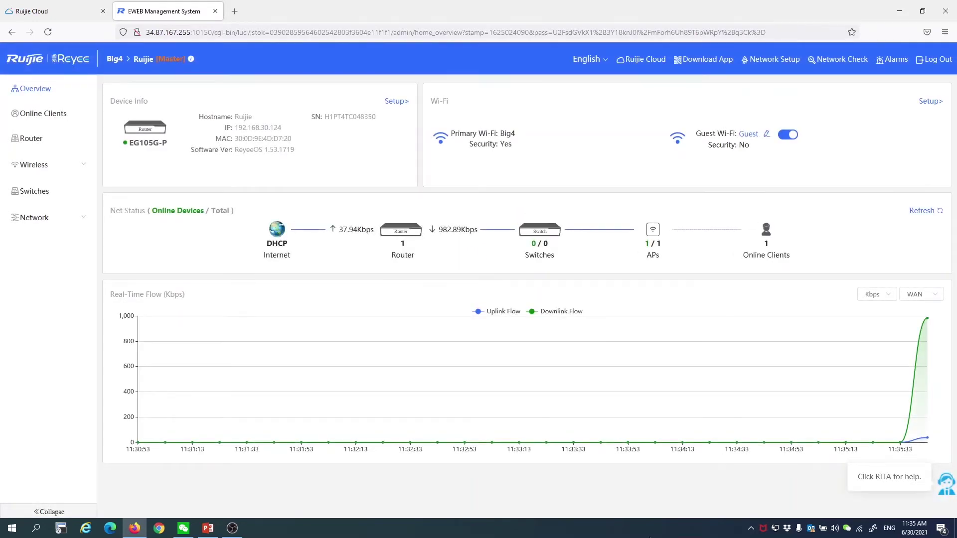
# Step: Open the router's device setup and review the Basics > LAN settings with guest VLAN 100
pyautogui.click(395, 101)
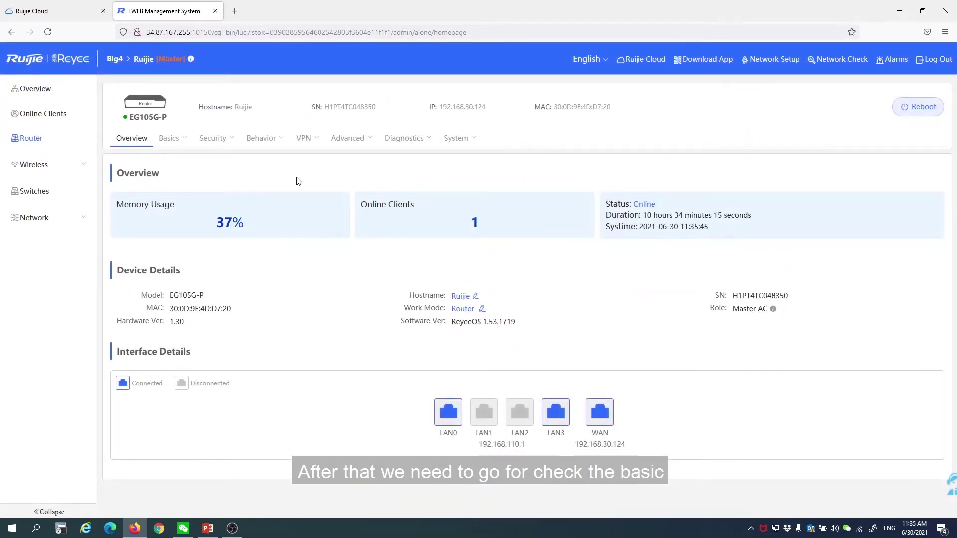
pyautogui.moveTo(181, 142)
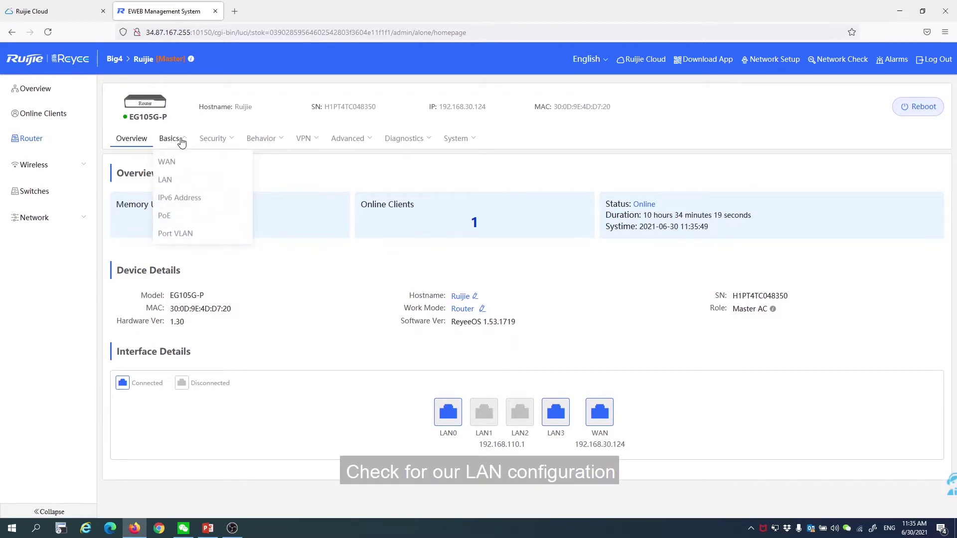
pyautogui.click(176, 182)
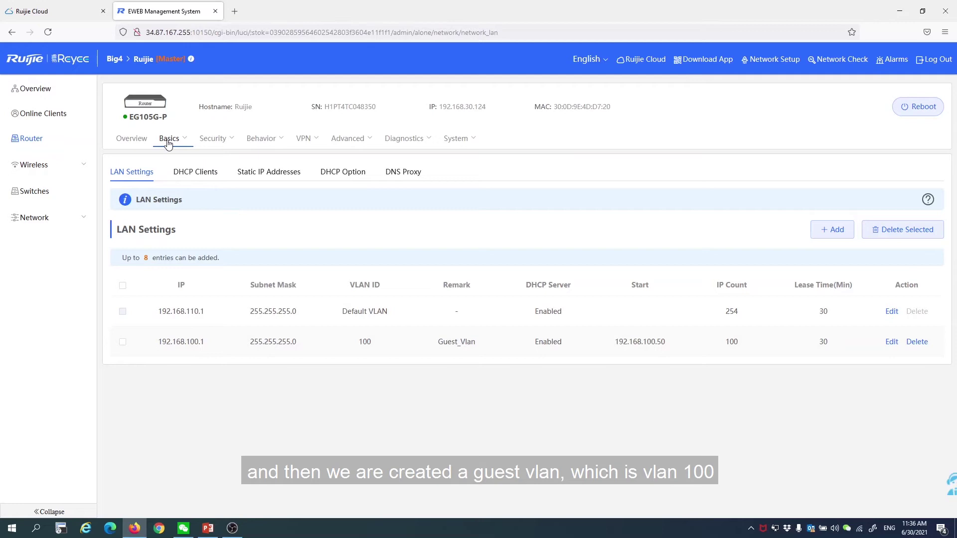
# Step: Check Basics > Port VLAN: ports 0–3 untagged on the default VLAN, tagged on VLAN 100
pyautogui.moveTo(169, 139)
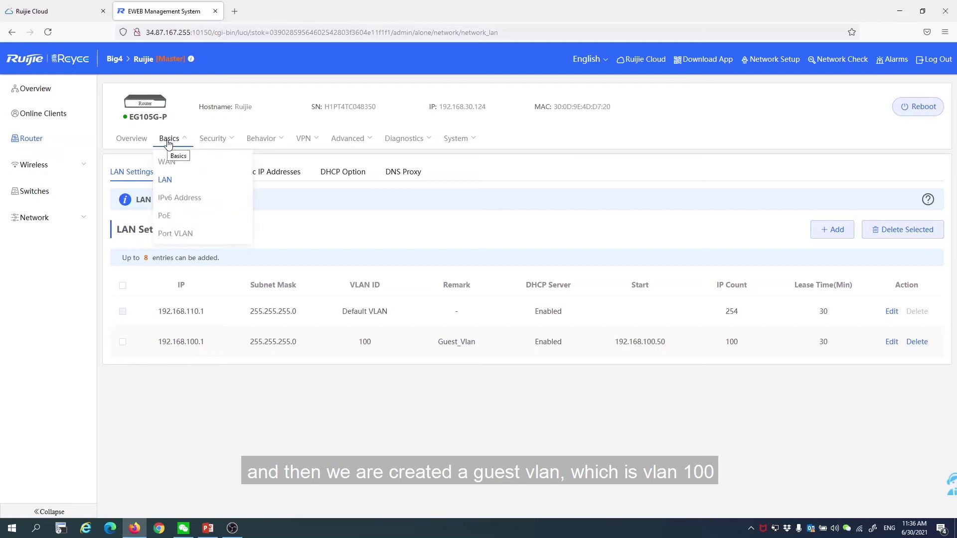
pyautogui.click(171, 239)
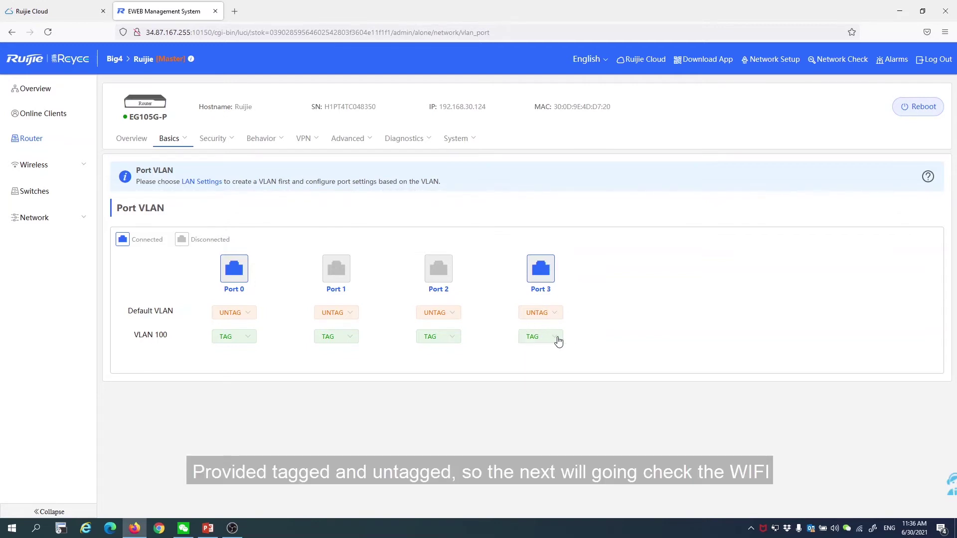
pyautogui.click(34, 165)
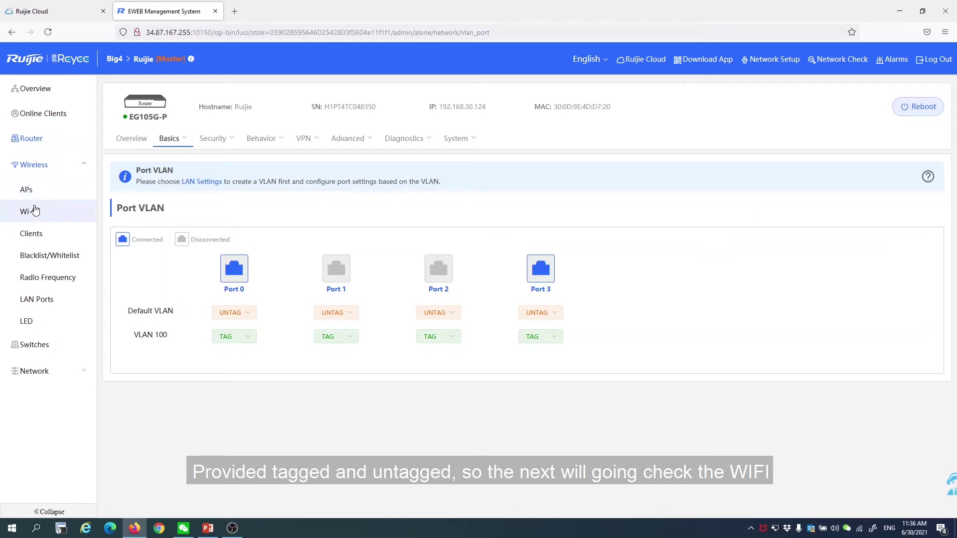
# Step: Expand the Wi-Fi settings, then the Guest Wi-Fi tab showing open SSID 'Guest' on VLAN 100
pyautogui.click(35, 211)
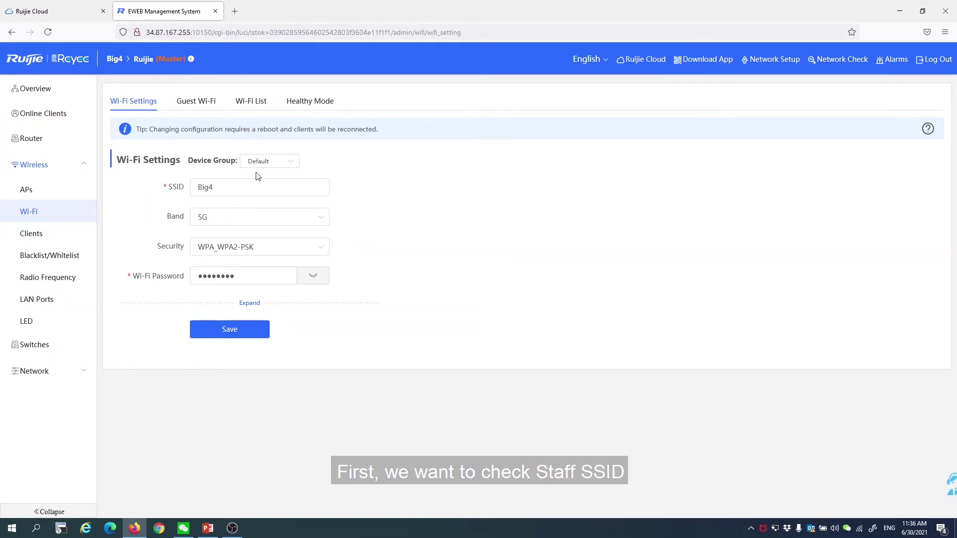
pyautogui.click(251, 303)
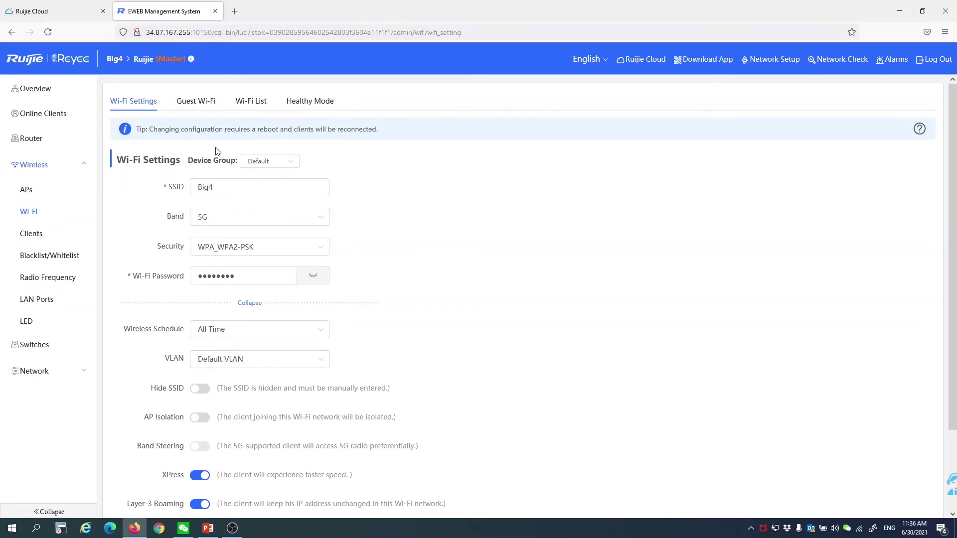
pyautogui.click(196, 102)
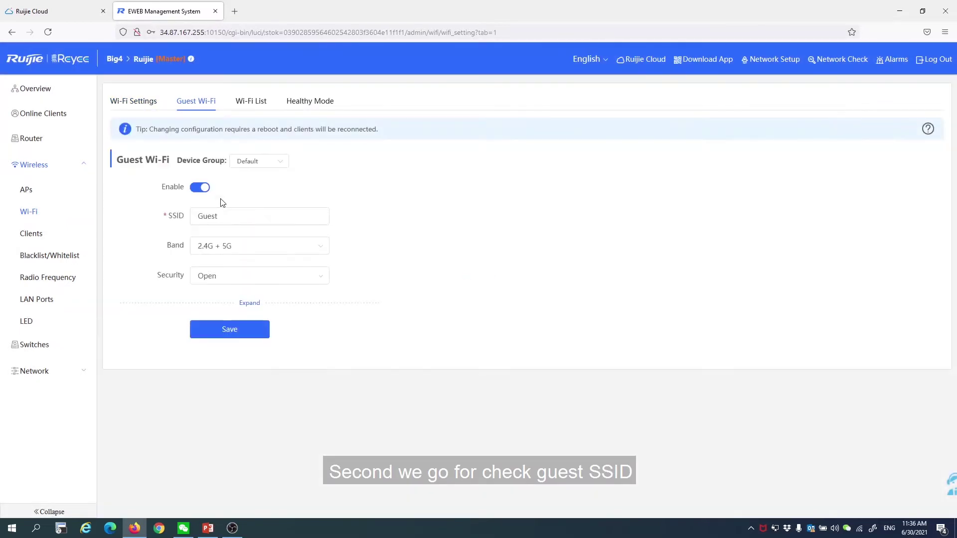
pyautogui.click(244, 304)
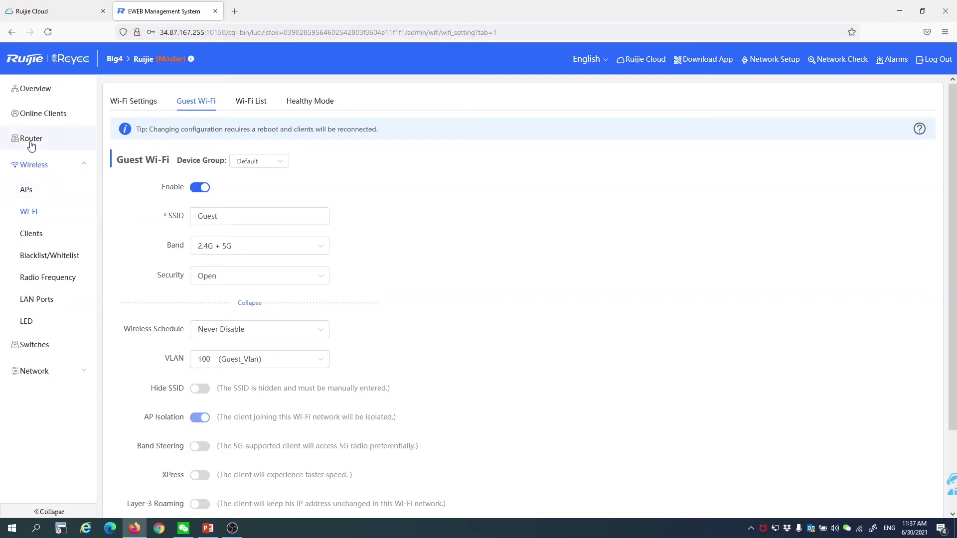
# Step: Go to the router's Advanced > Authentication > QR Code Auth settings
pyautogui.click(58, 141)
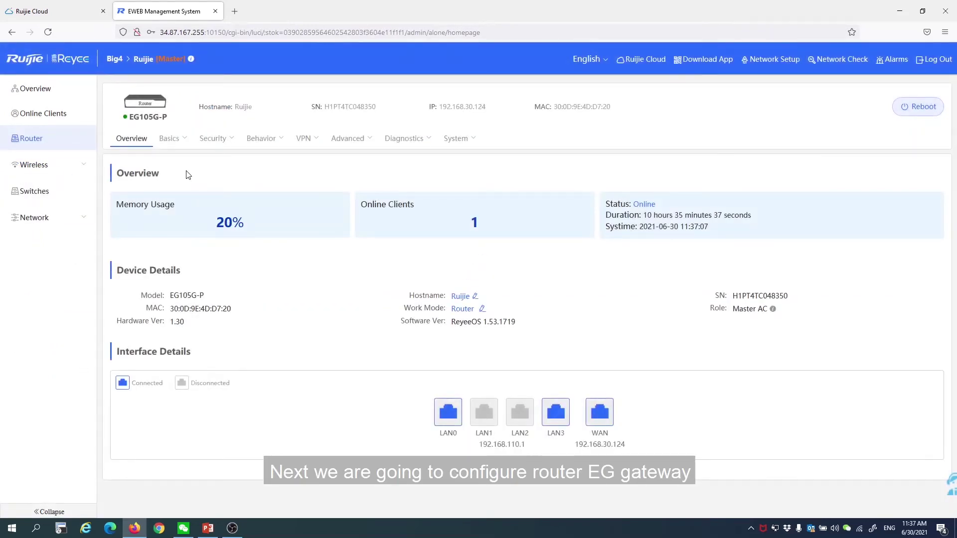
pyautogui.click(348, 138)
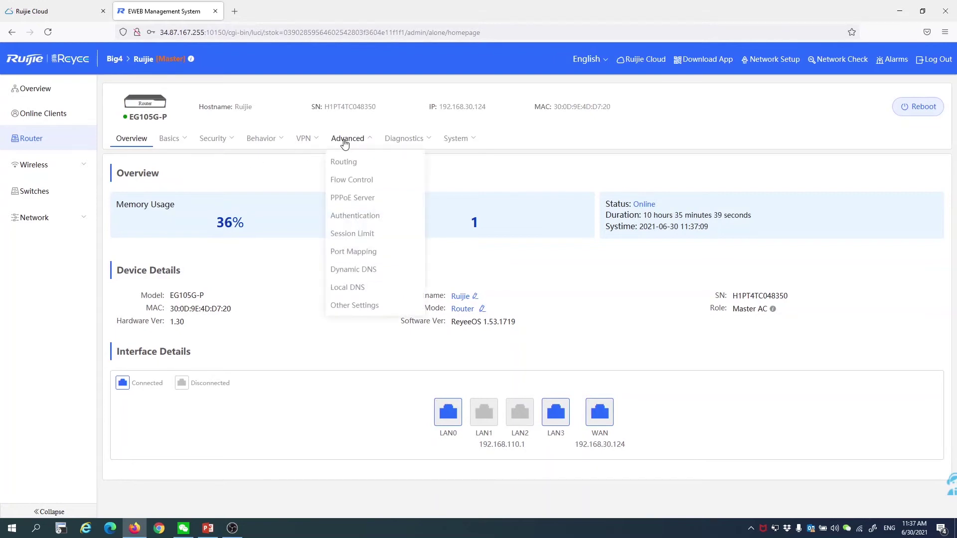
pyautogui.click(360, 216)
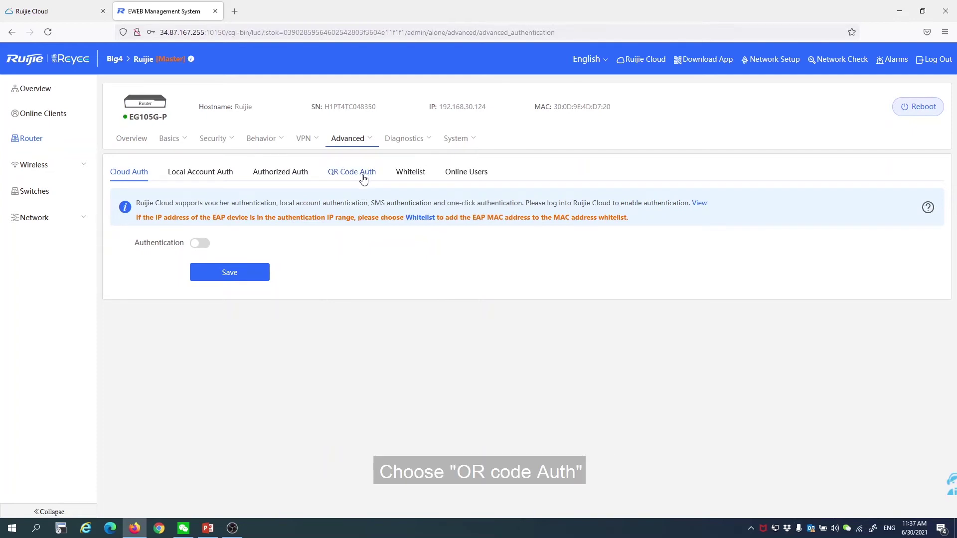
pyautogui.click(364, 177)
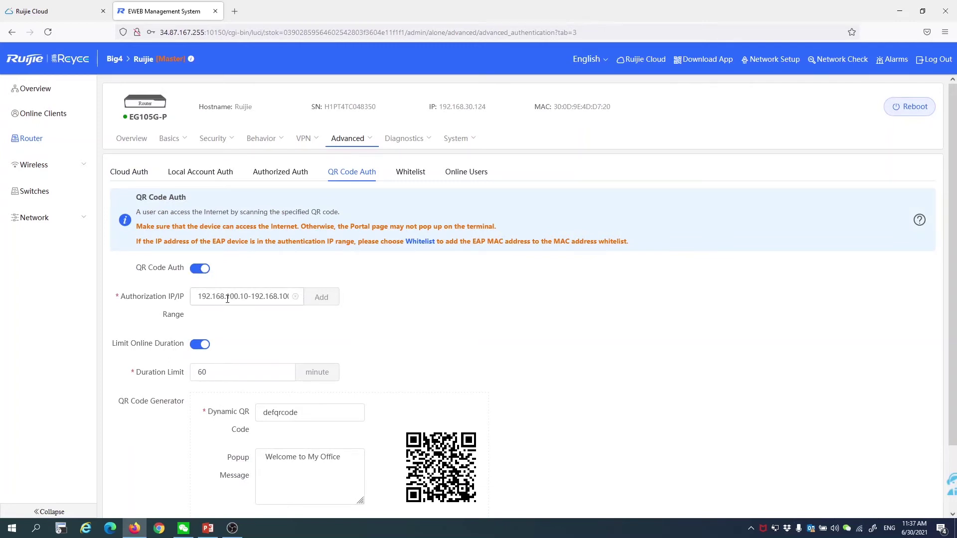
# Step: Save QR Code Auth for 192.168.100.10–192.168.100.253 with a 60-minute limit and 'Welcome to My Office' popup
pyautogui.moveTo(227, 298); pyautogui.dragTo(304, 298)
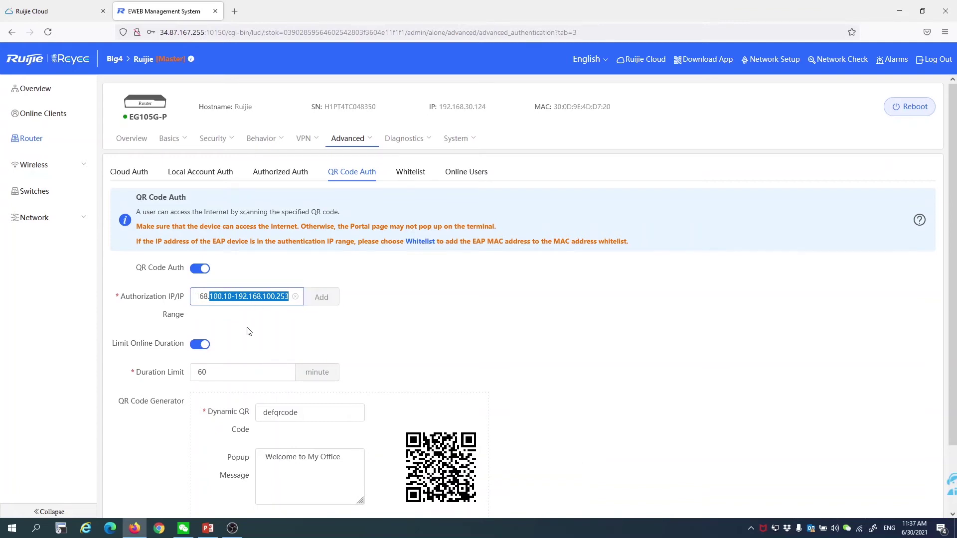
pyautogui.scroll(-1, 249, 332)
pyautogui.moveTo(220, 327); pyautogui.dragTo(192, 327)
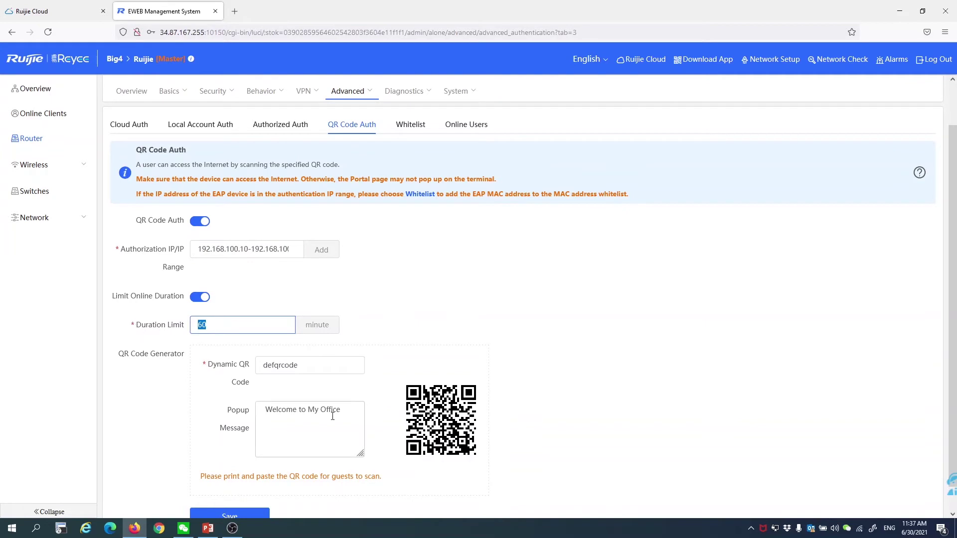
pyautogui.click(349, 410)
pyautogui.moveTo(349, 407); pyautogui.dragTo(251, 405)
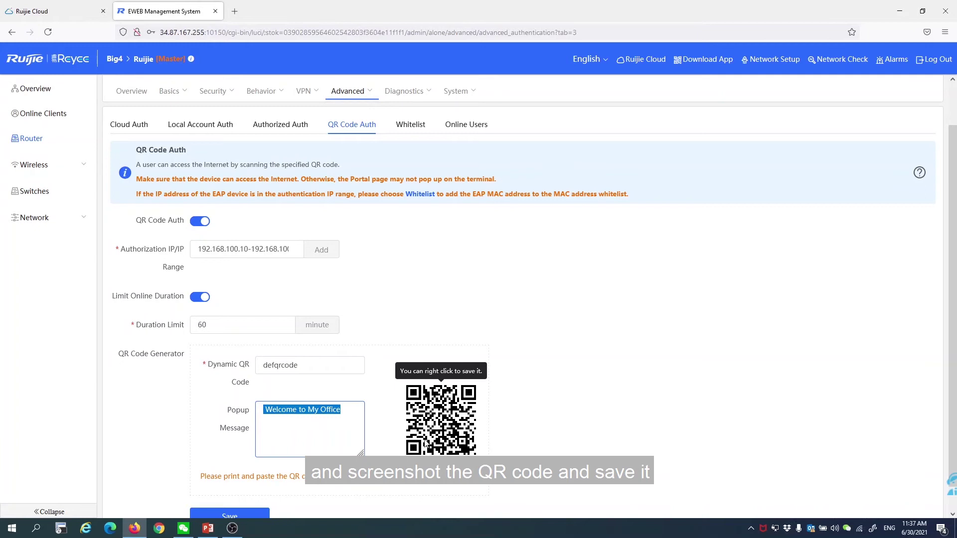
pyautogui.scroll(-1, 319, 459)
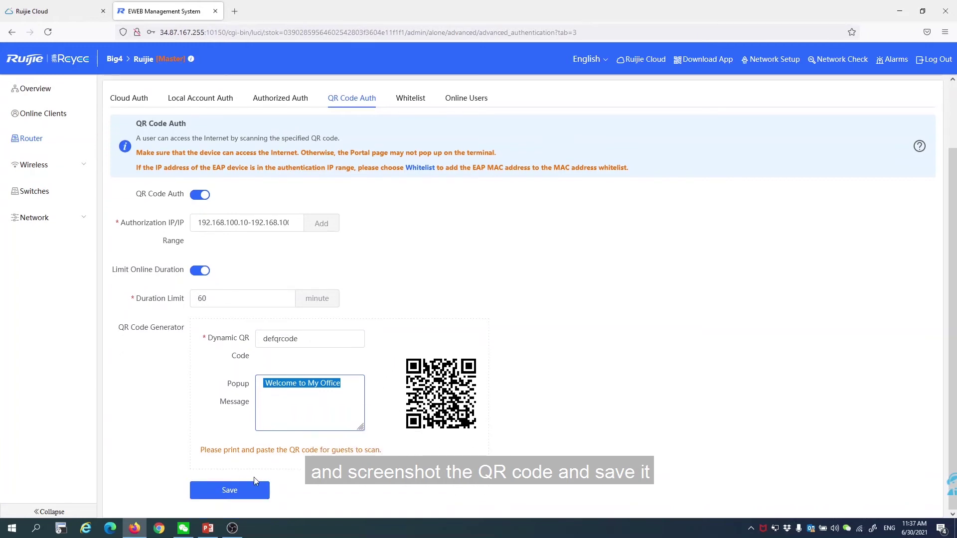
pyautogui.click(249, 488)
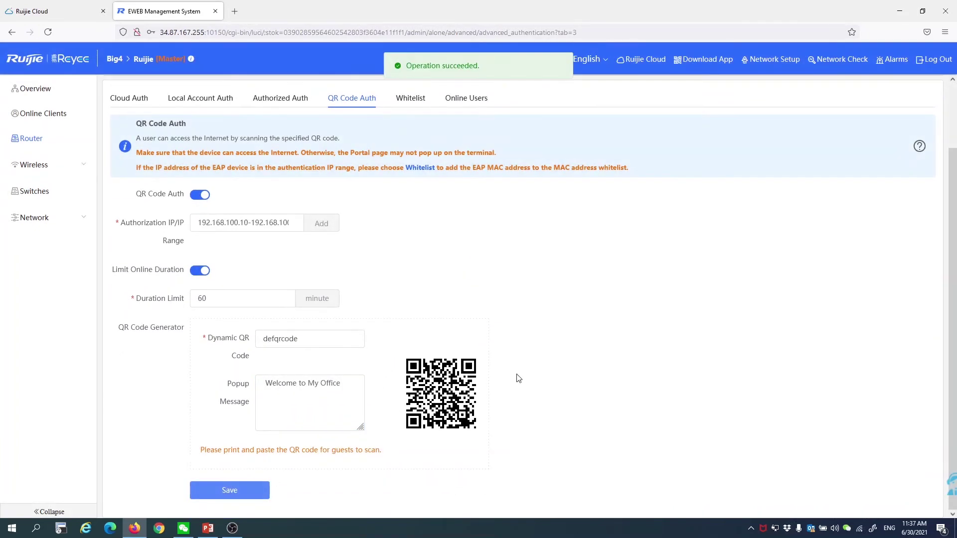